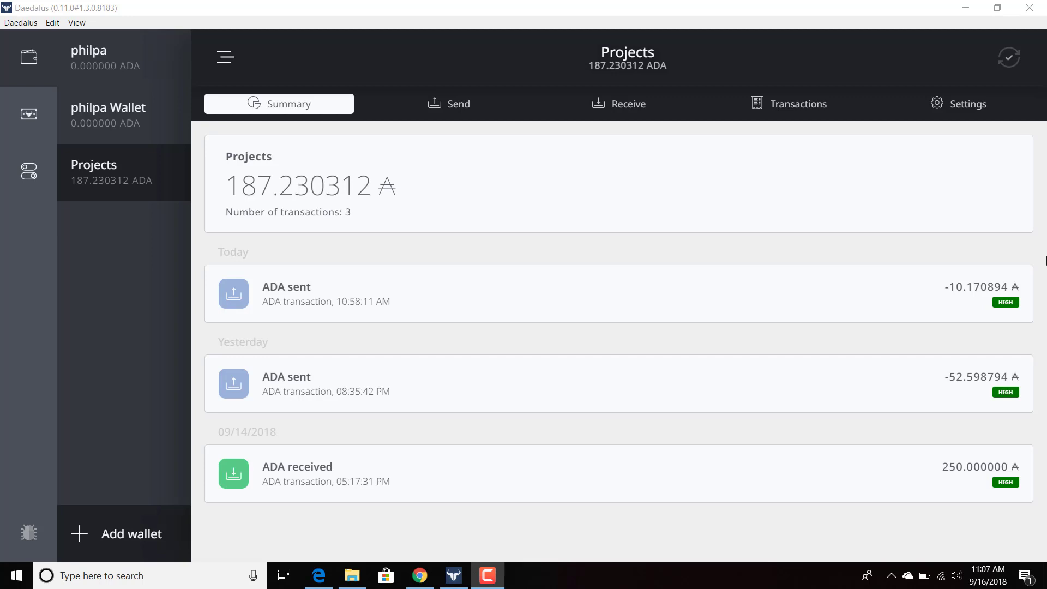
Step: Start a paper wallet certificate, choose 'Save PDF file for printing', then dismiss the save window
click(46, 129)
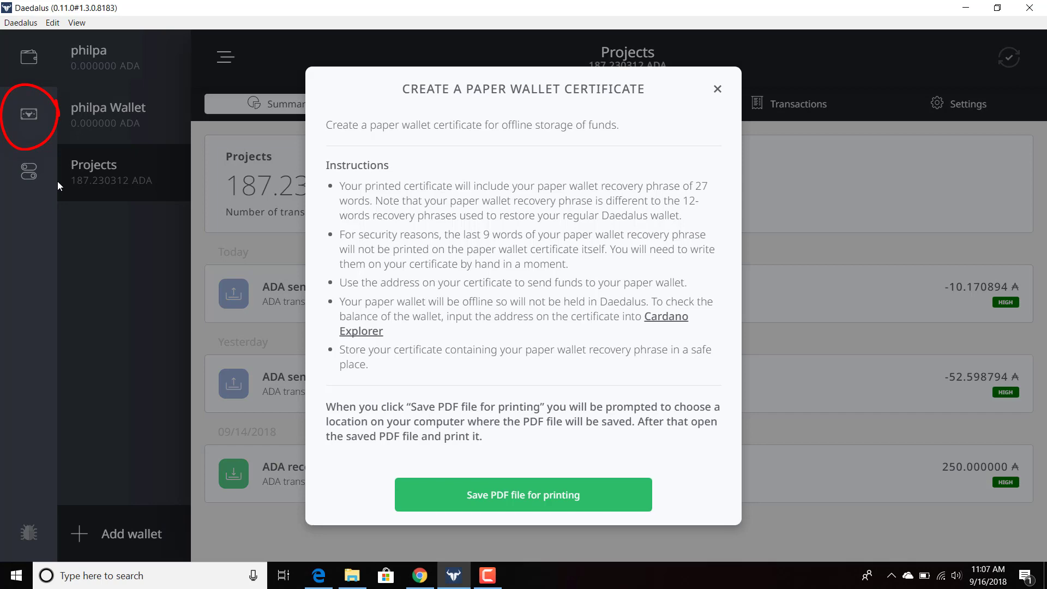
click(481, 499)
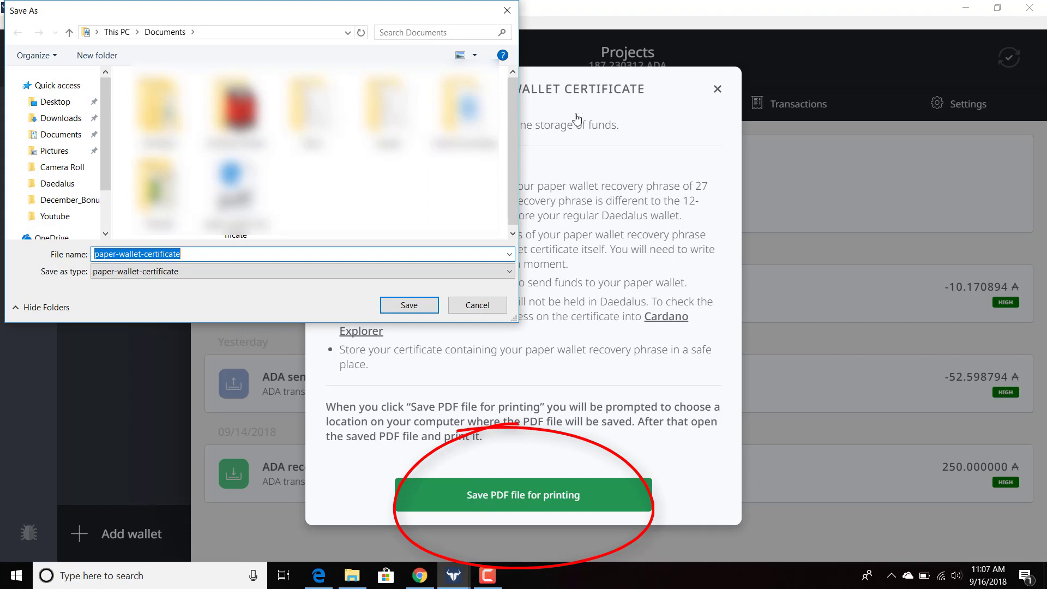
click(508, 13)
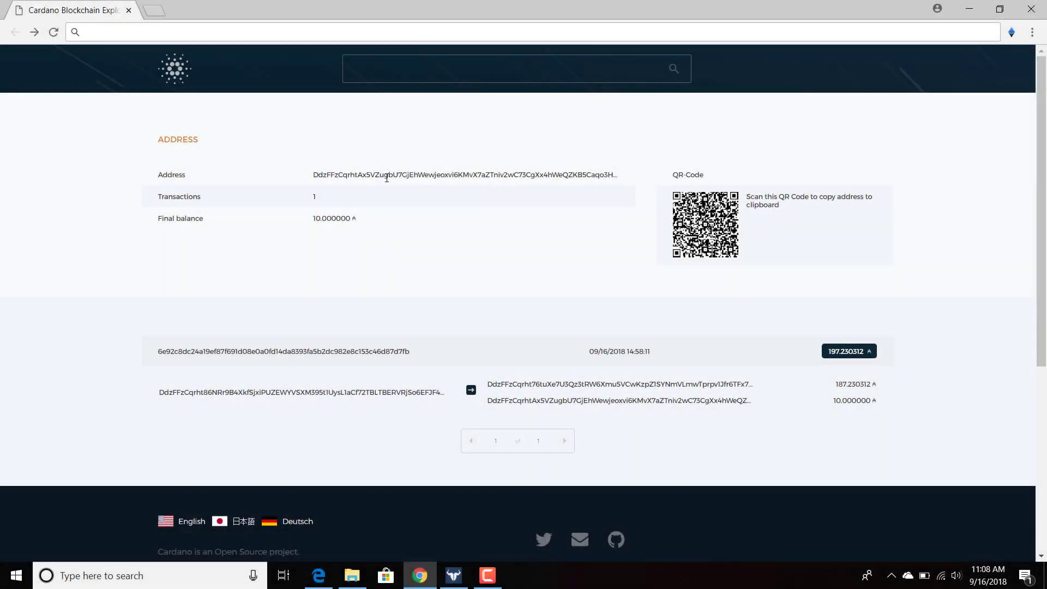
Step: Select the address's 10.000000 ADA final balance in Cardano Explorer
double_click(322, 220)
click(968, 9)
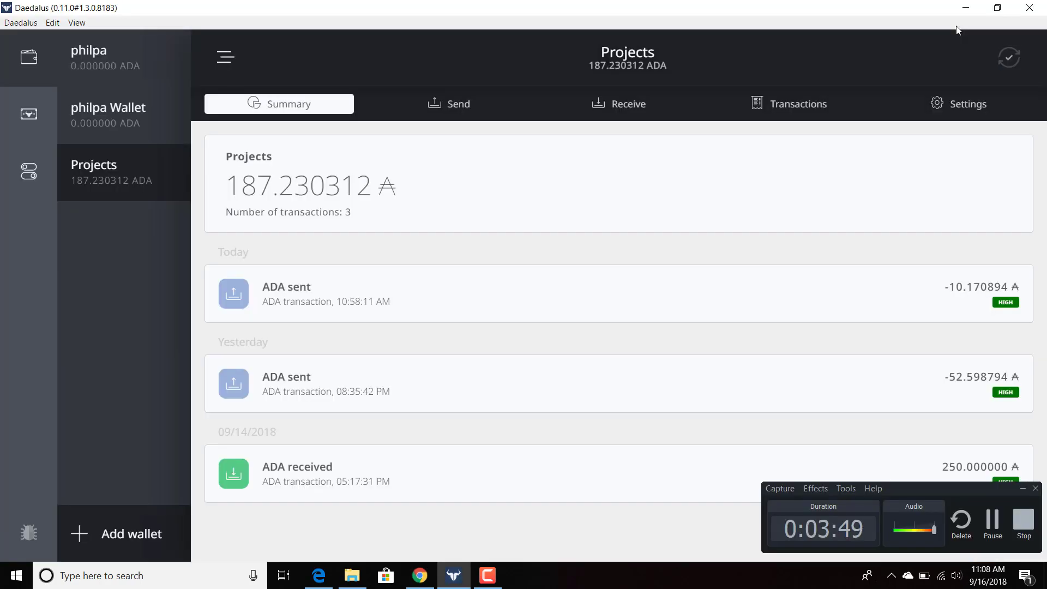